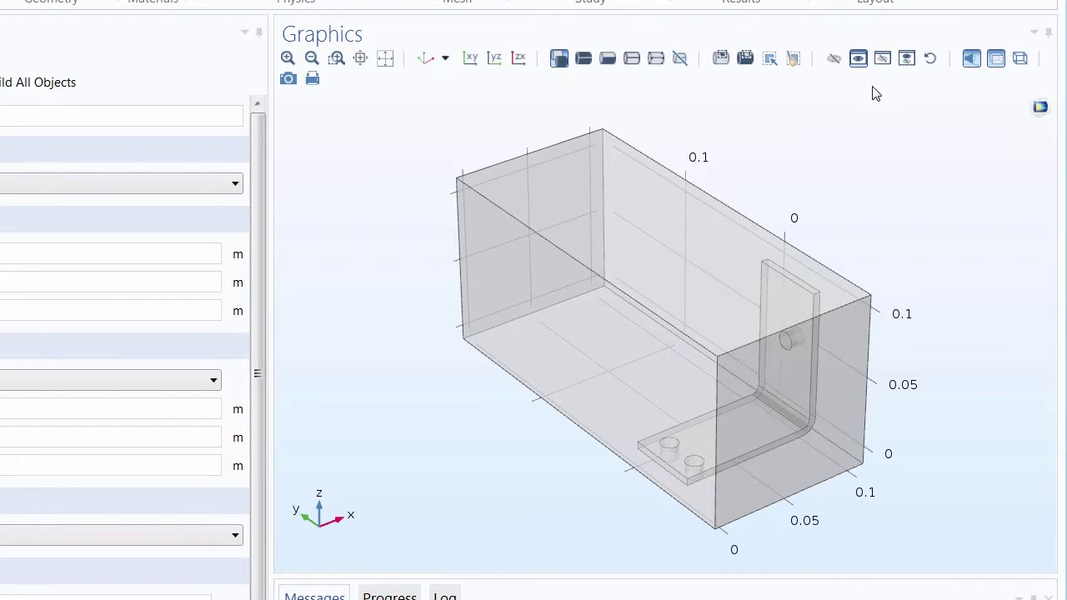
Hide the enclosing box domain with Click and Hide, then restore the default view and show everything.
left_click(833, 60)
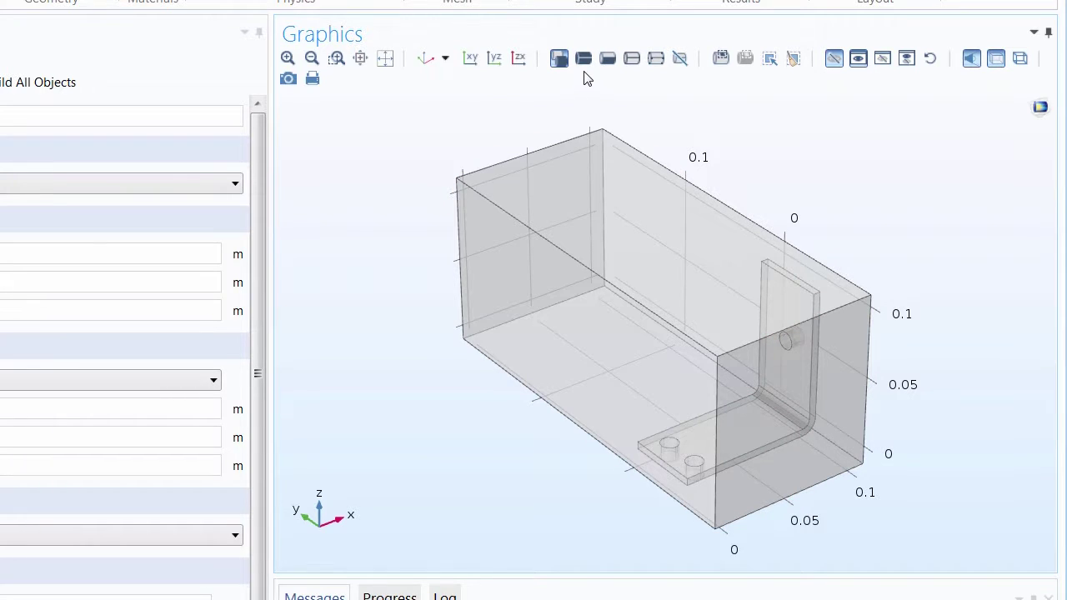
left_click(585, 63)
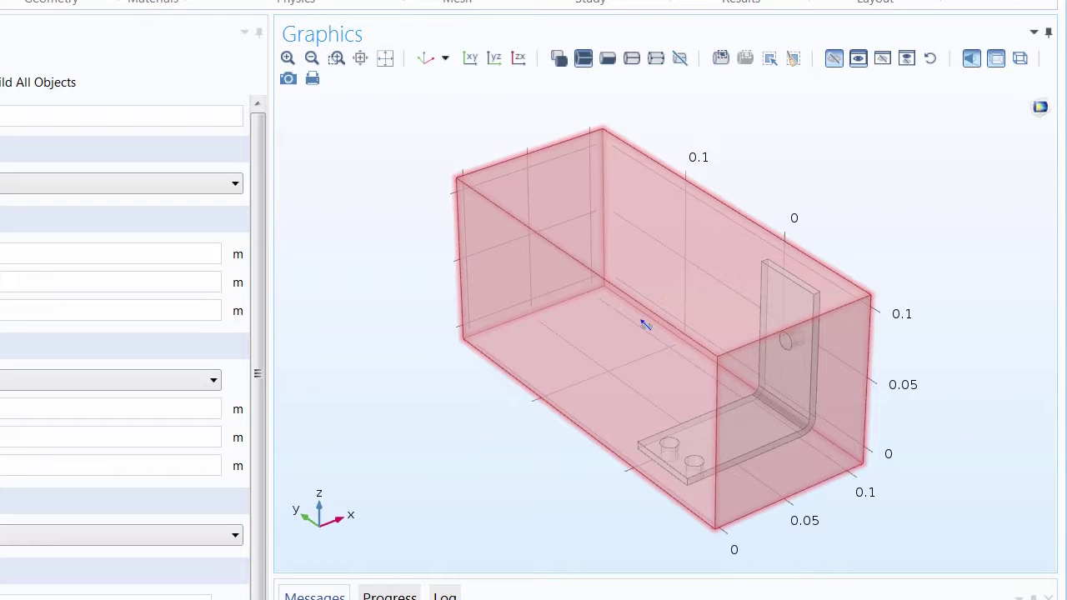
left_click(645, 324)
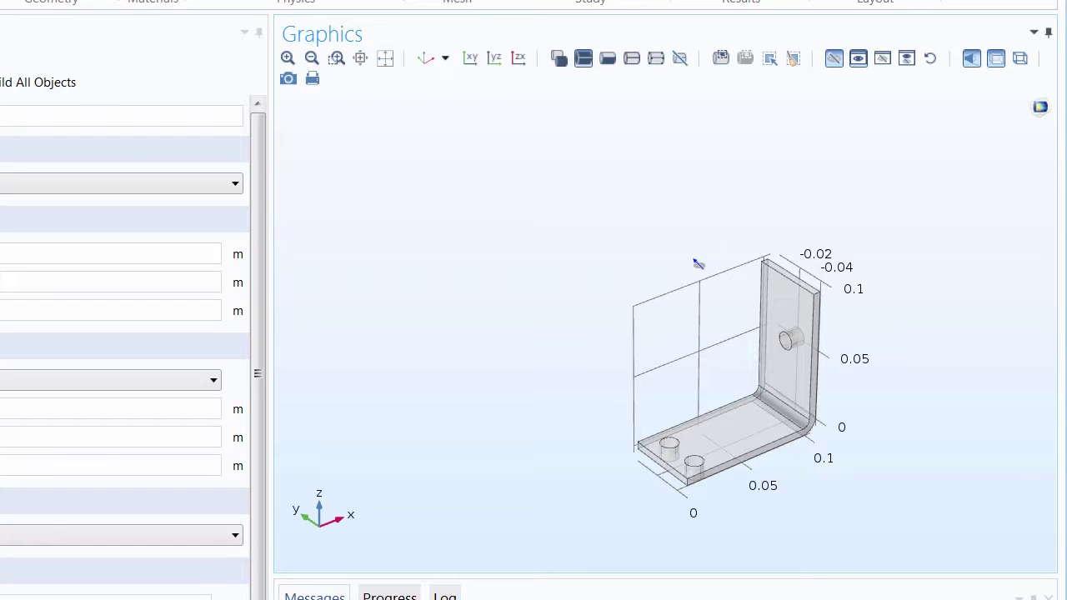
left_click(835, 60)
left_click(428, 63)
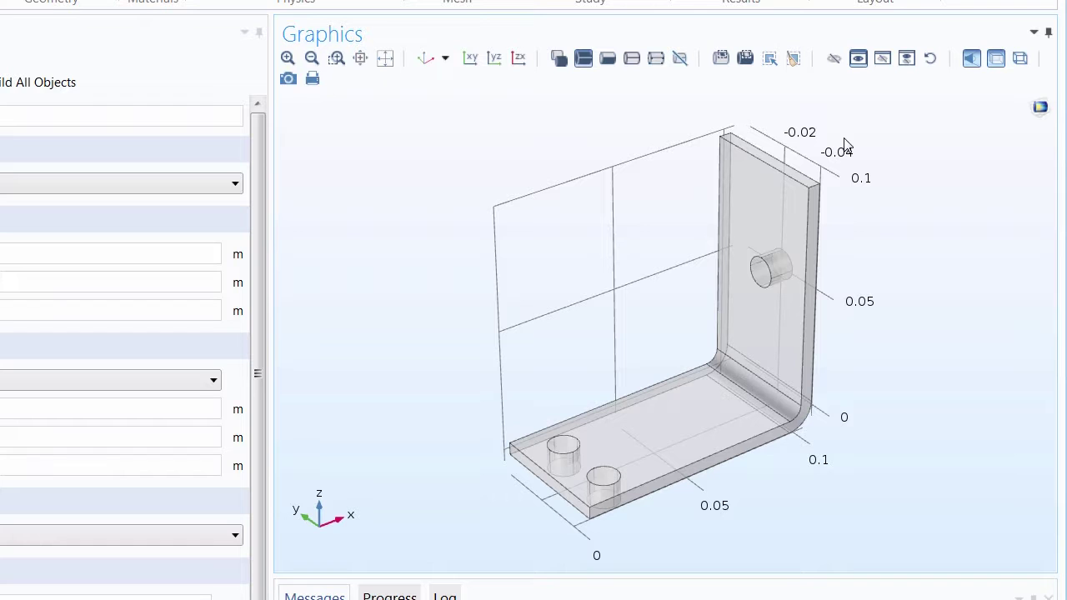
left_click(932, 58)
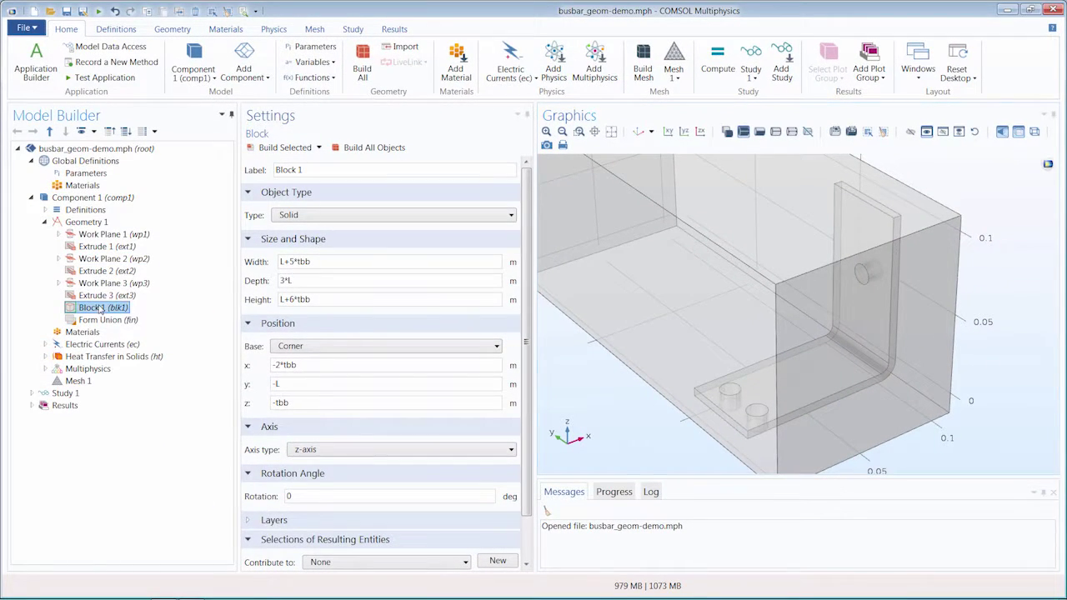
Delete Block 1, rebuild Geometry 1, and turn transparency off.
right_click(100, 309)
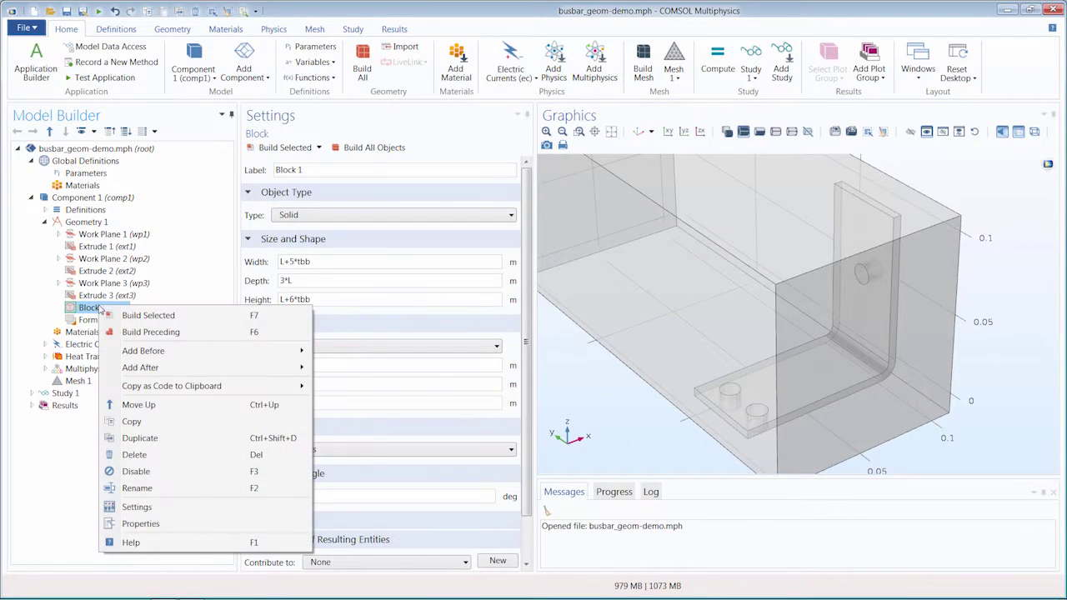
left_click(135, 455)
left_click(563, 355)
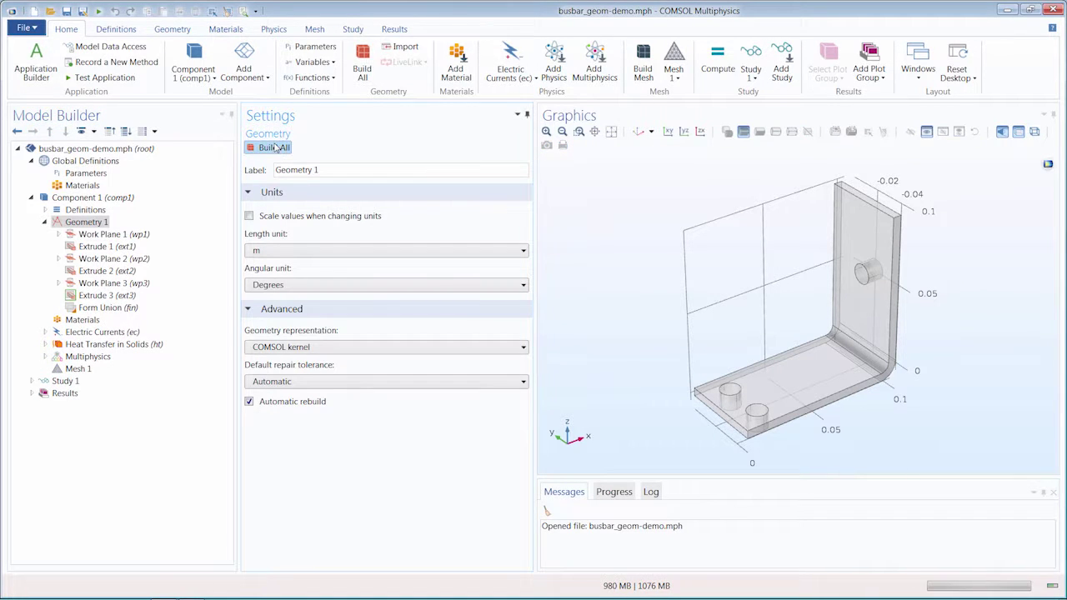
left_click(275, 147)
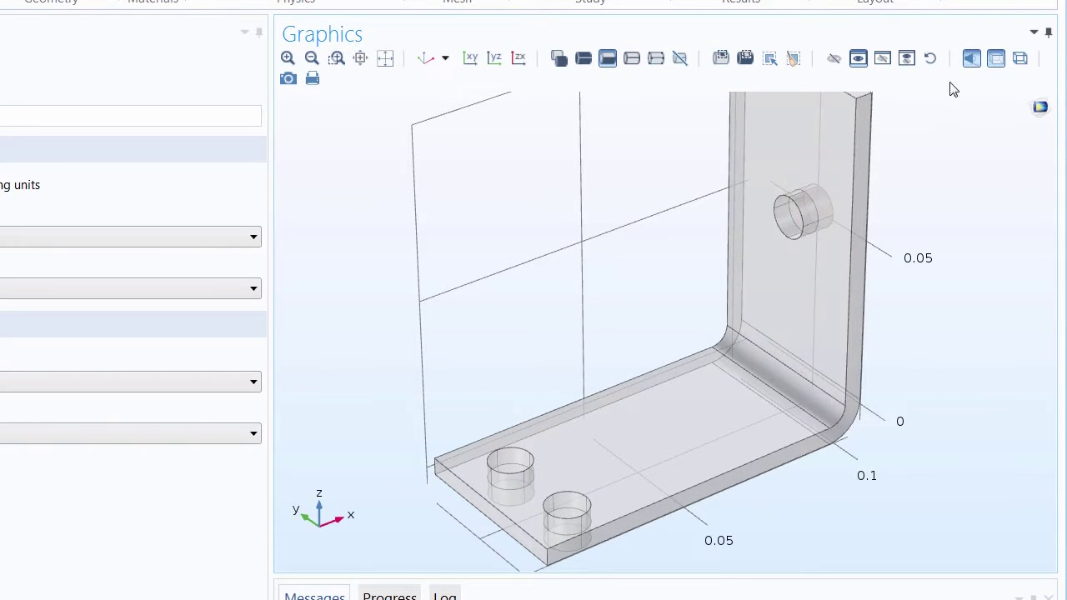
left_click(997, 58)
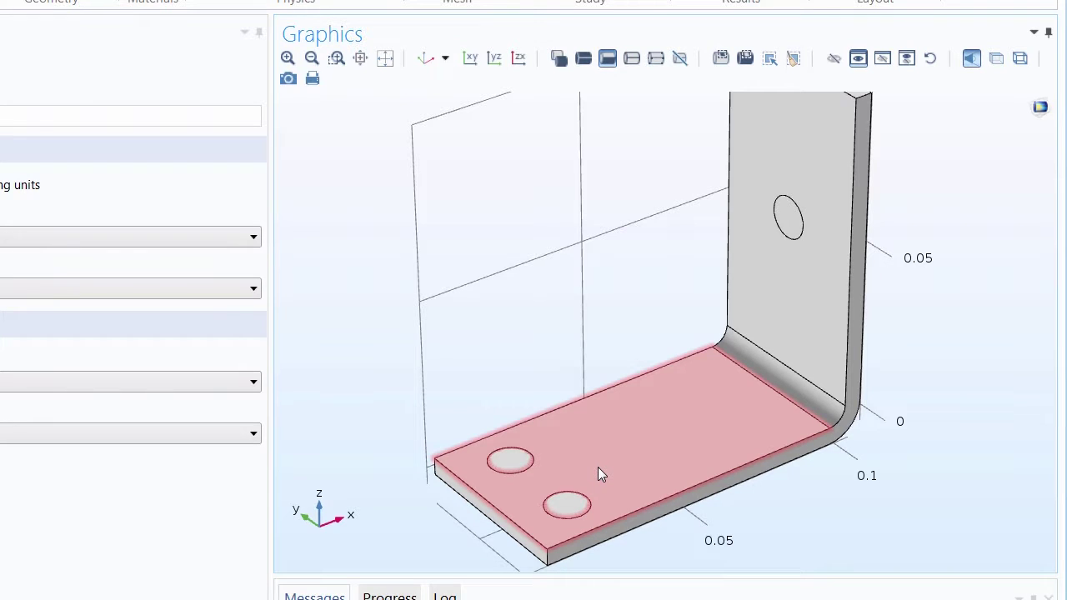
Hide the lower flange's top face, zoom onto the bolt cylinders, and switch to edge, then point picking.
left_click(835, 58)
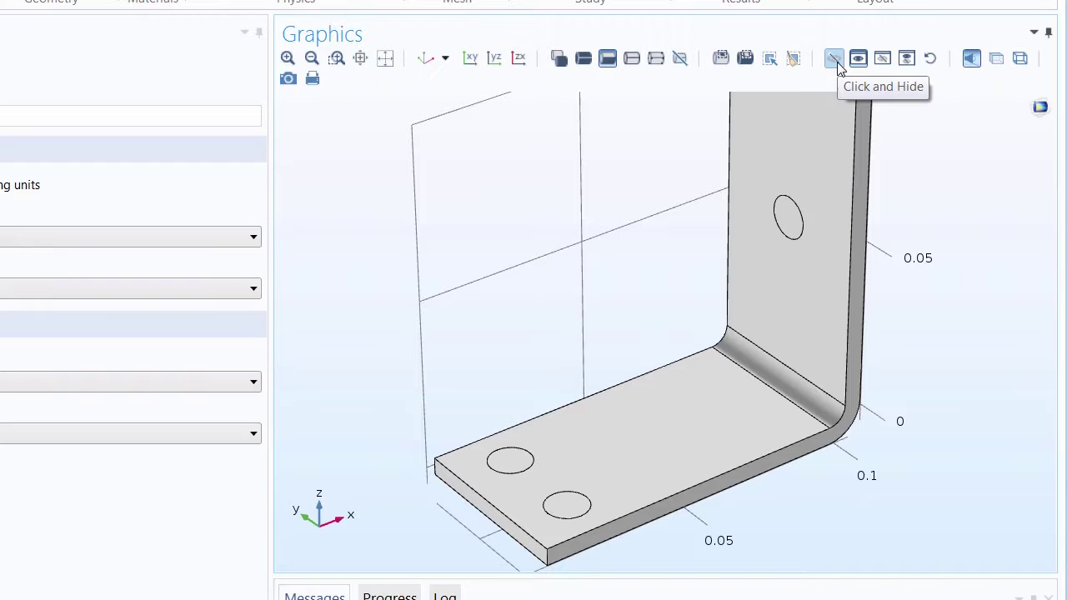
left_click(607, 64)
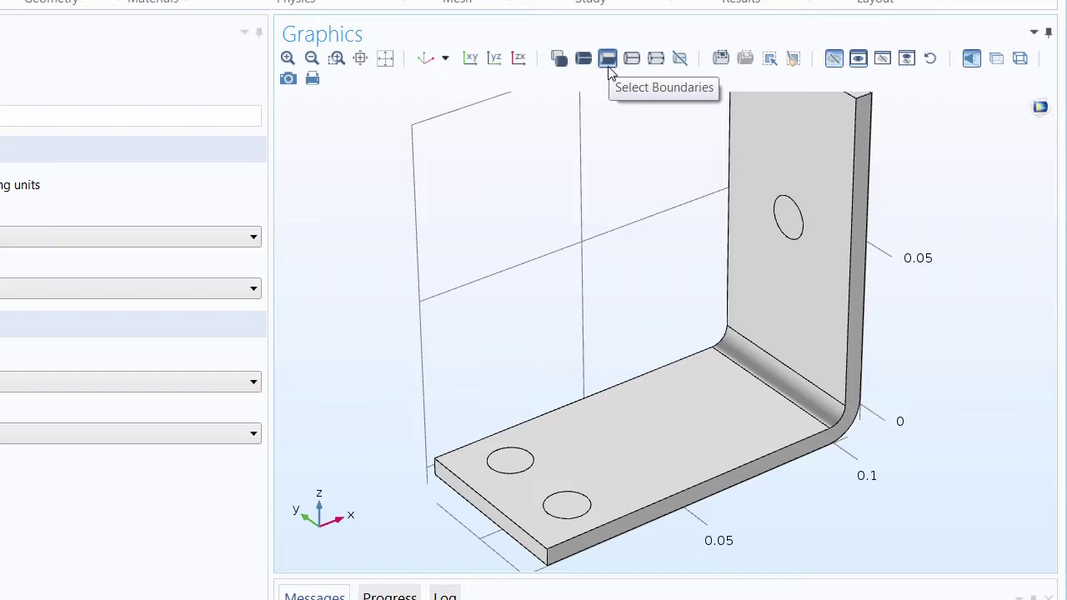
left_click(650, 409)
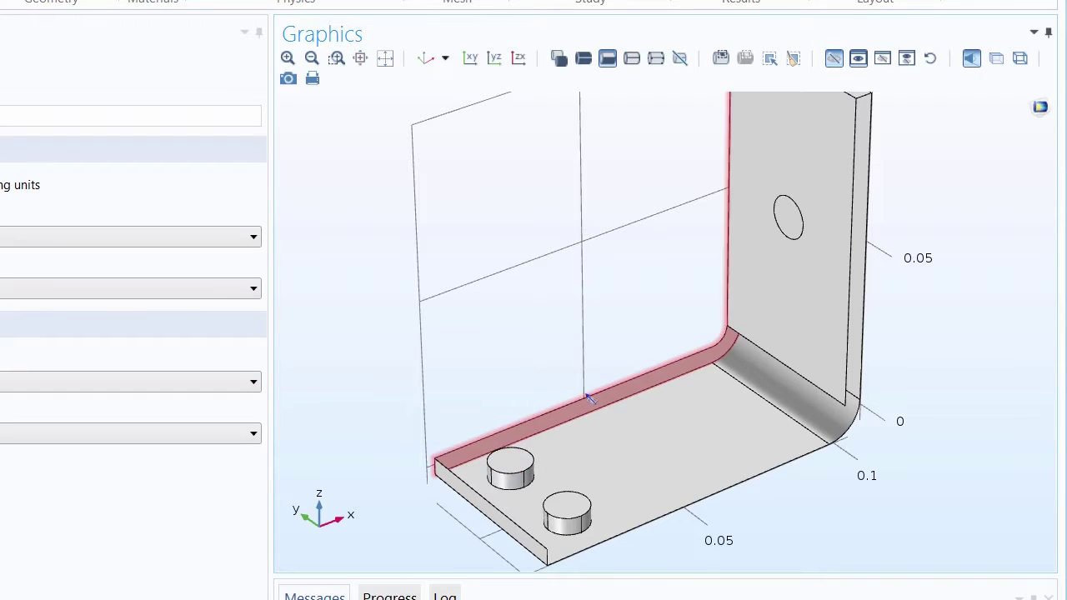
middle_click_drag(528, 467, 608, 163)
right_click_drag(608, 164, 678, 90)
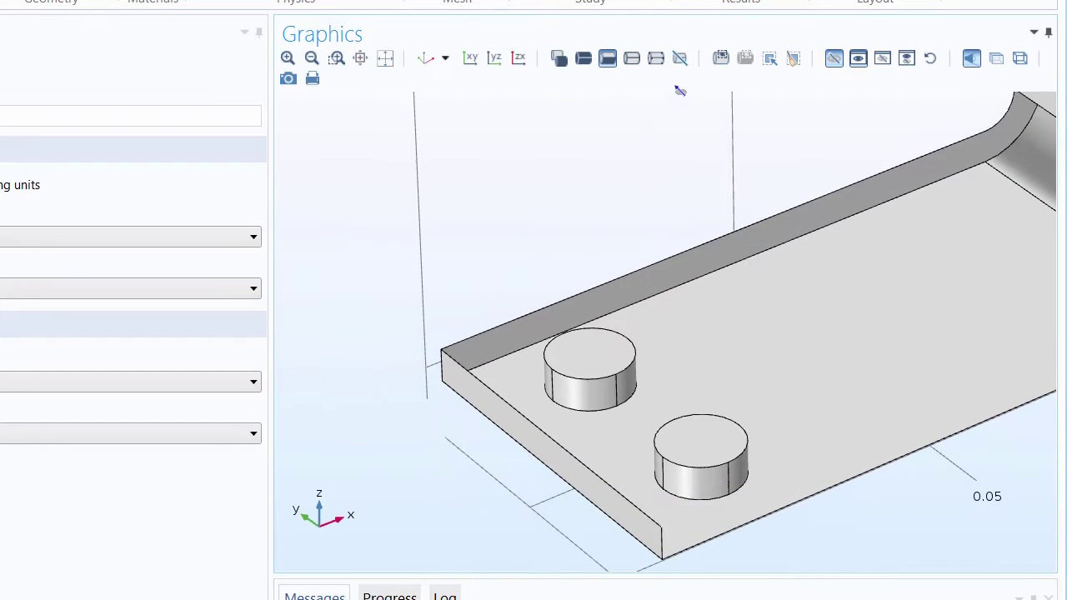
left_click(631, 58)
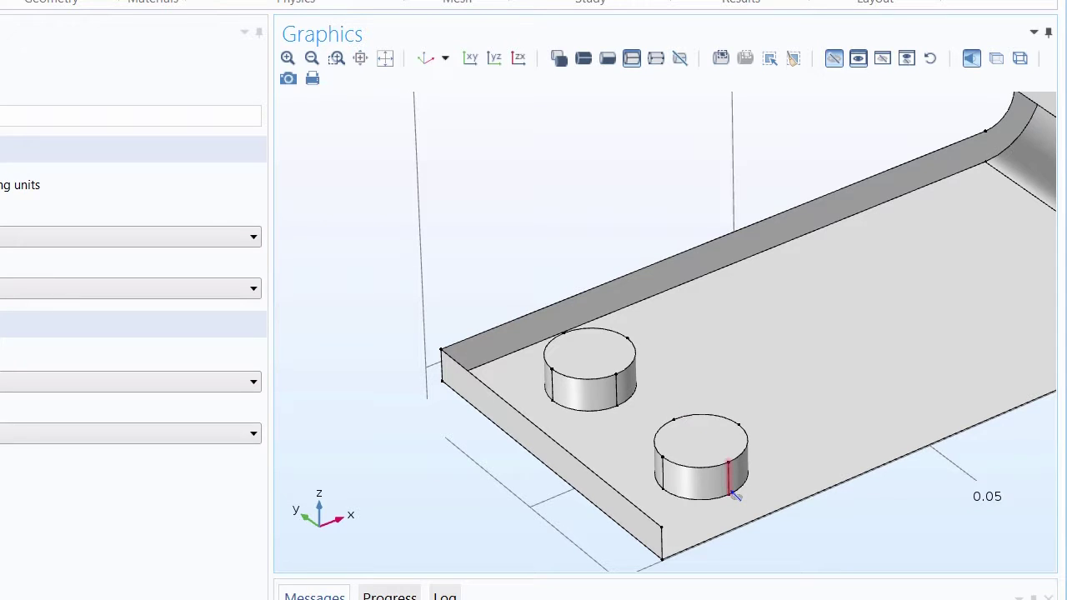
left_click(656, 60)
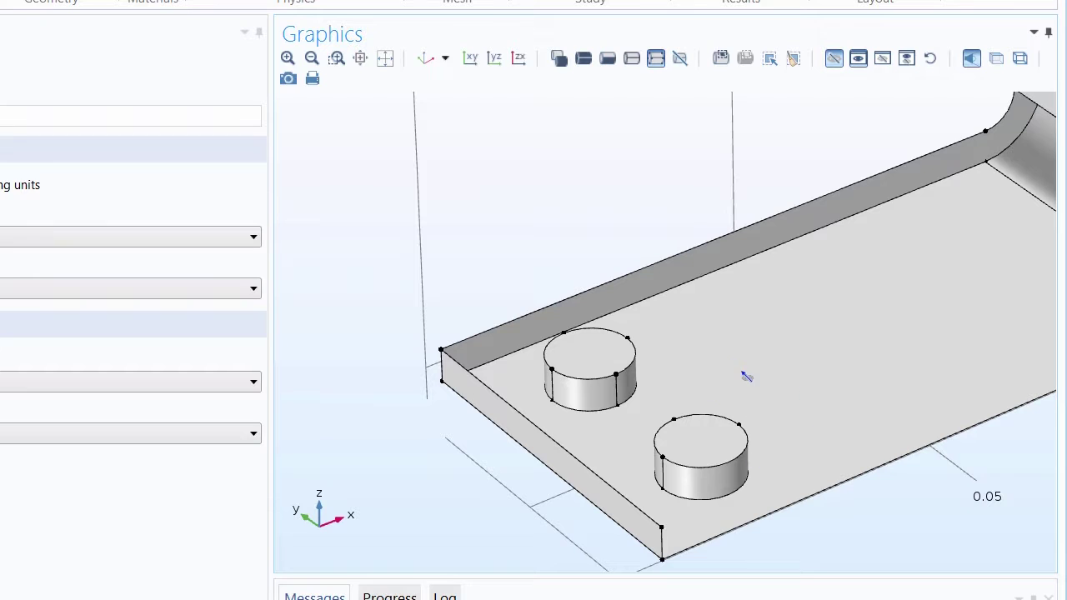
With click-to-hide off, show only unhidden entities in the default view.
left_click(836, 65)
left_click(858, 60)
left_click(430, 53)
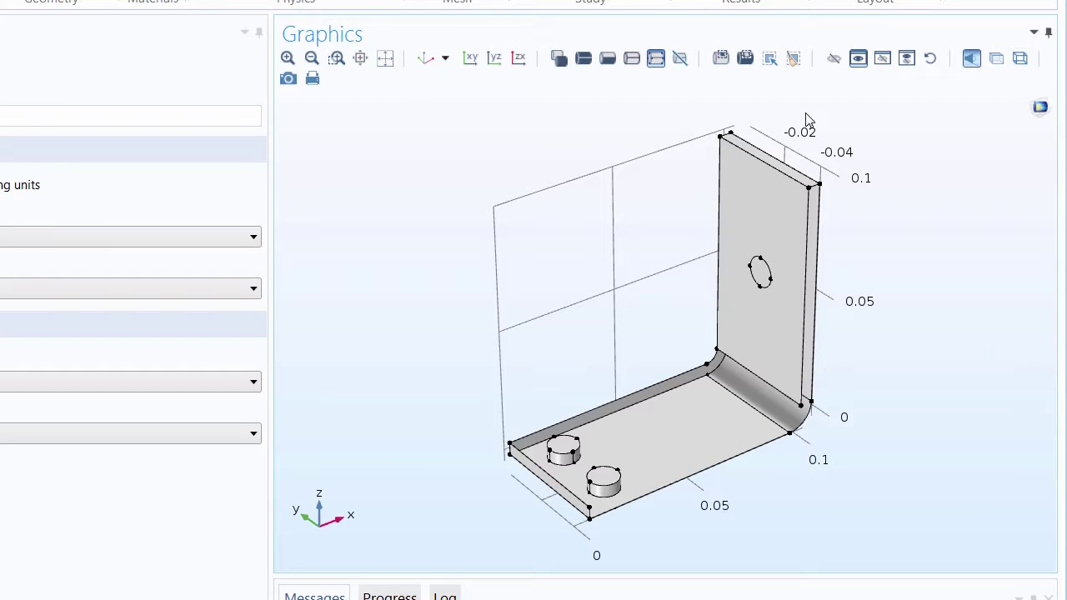
left_click(584, 59)
Show only the hidden entities, then all entities, rotating the bus bar to check.
left_click(885, 70)
mouse_move(593, 262)
left_mouse_down()
mouse_move(541, 108)
mouse_move(552, 159)
mouse_move(547, 313)
mouse_move(561, 237)
left_mouse_up()
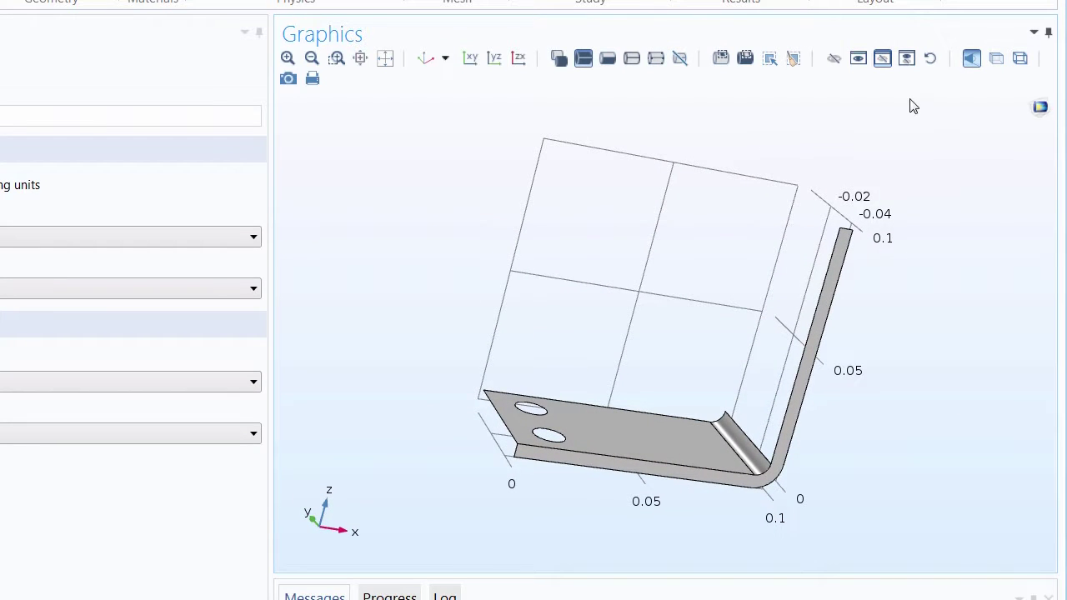
left_click(907, 66)
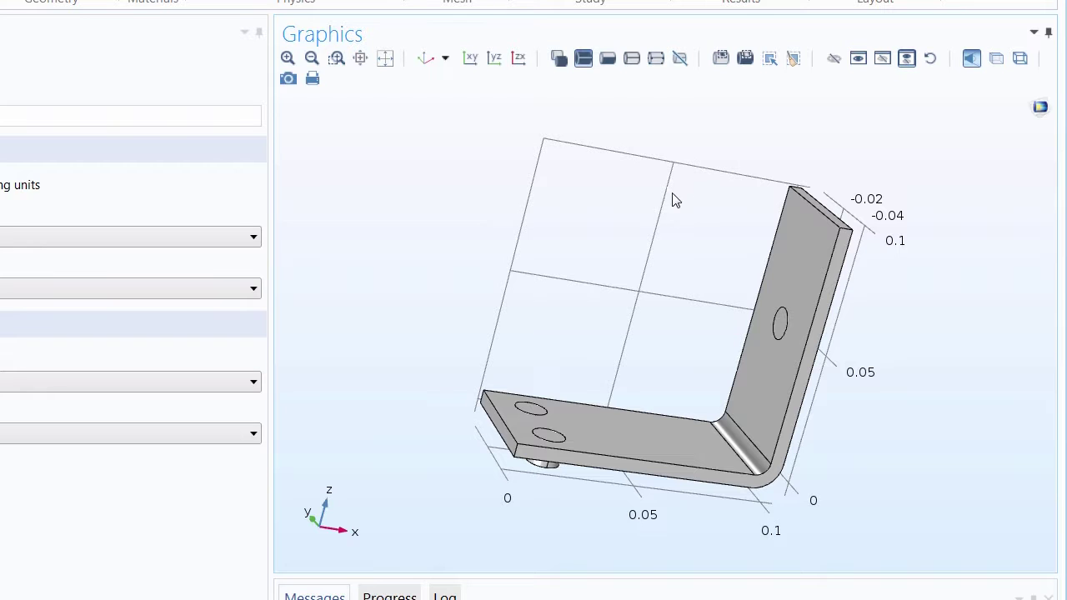
mouse_move(672, 200)
left_mouse_down()
mouse_move(592, 205)
mouse_move(435, 126)
left_mouse_up()
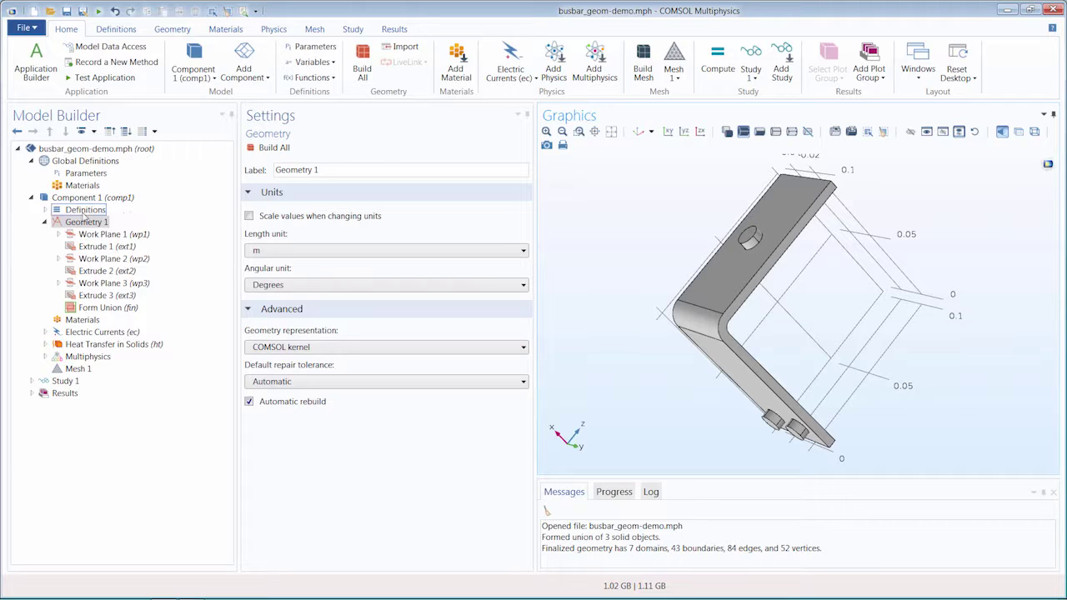
Expand Definitions > View 1 and review the Hide for Geometry 3 and 2 selections.
left_click(45, 210)
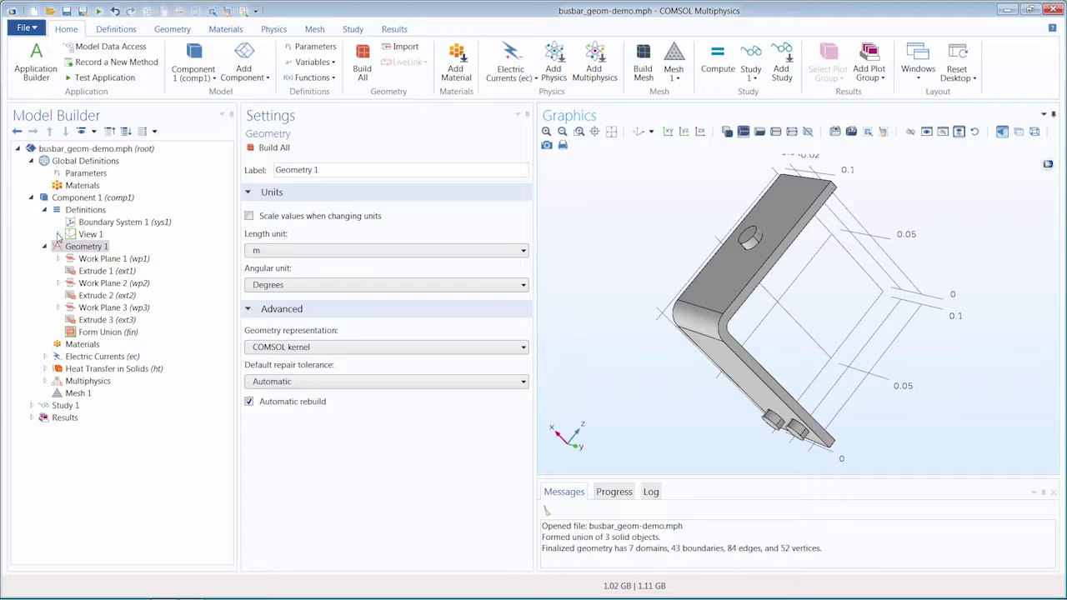
left_click(58, 234)
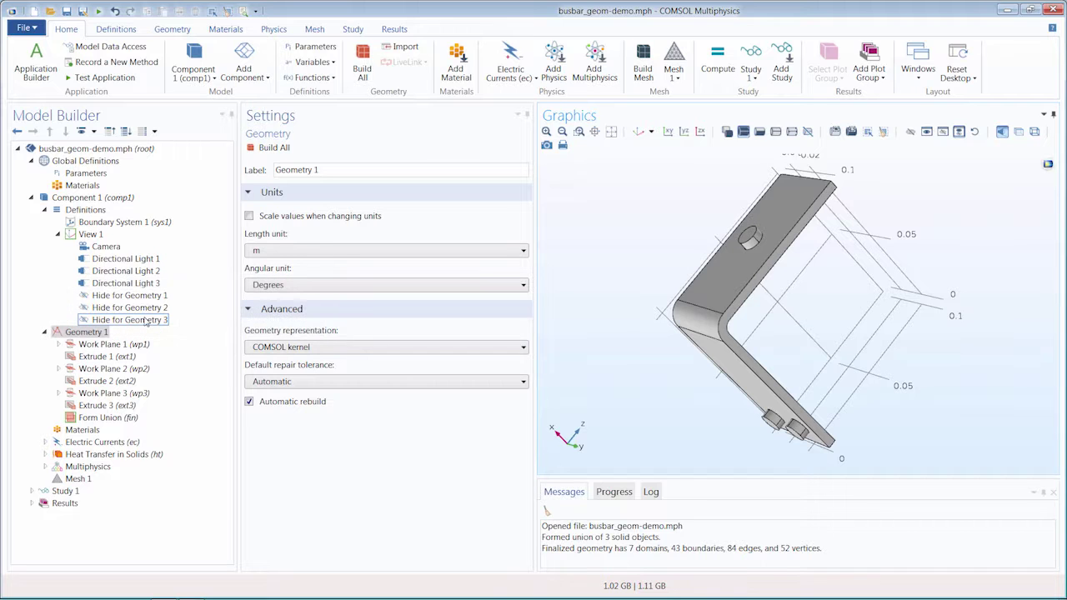
left_click(146, 321)
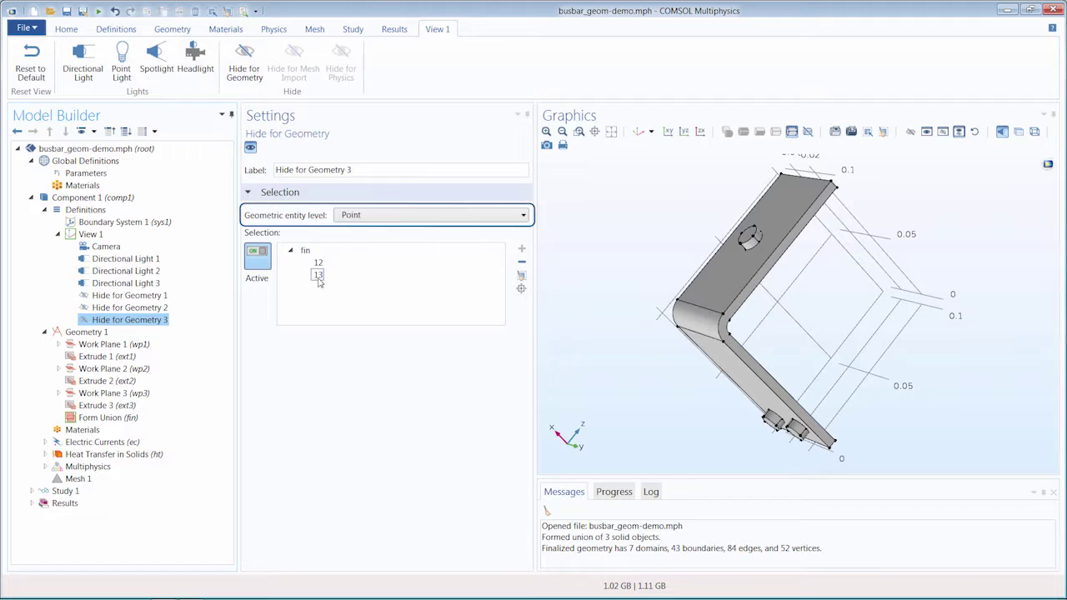
left_click(317, 275)
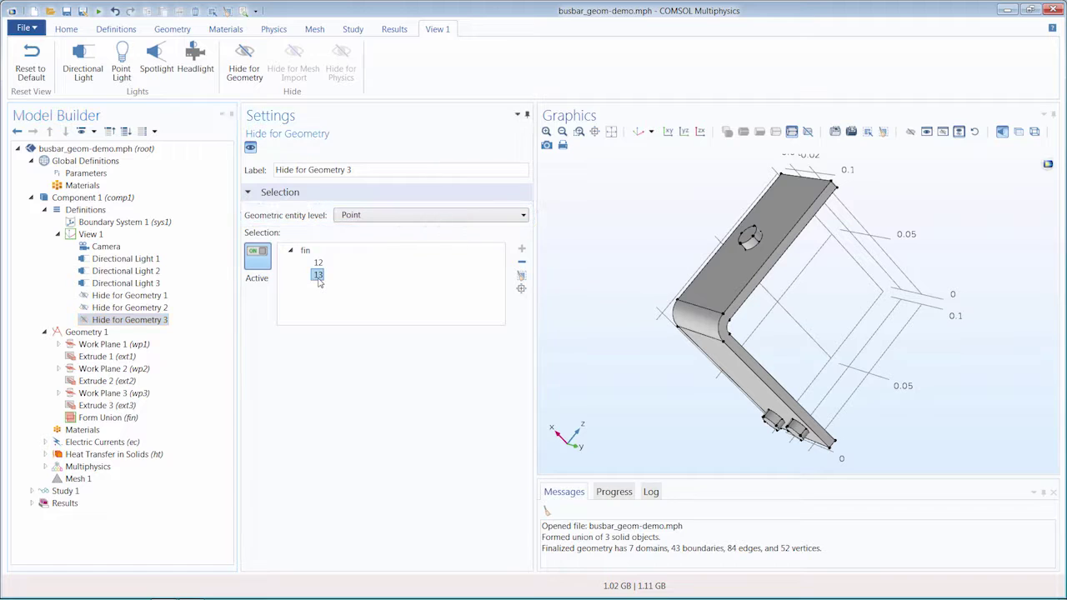
left_click(133, 308)
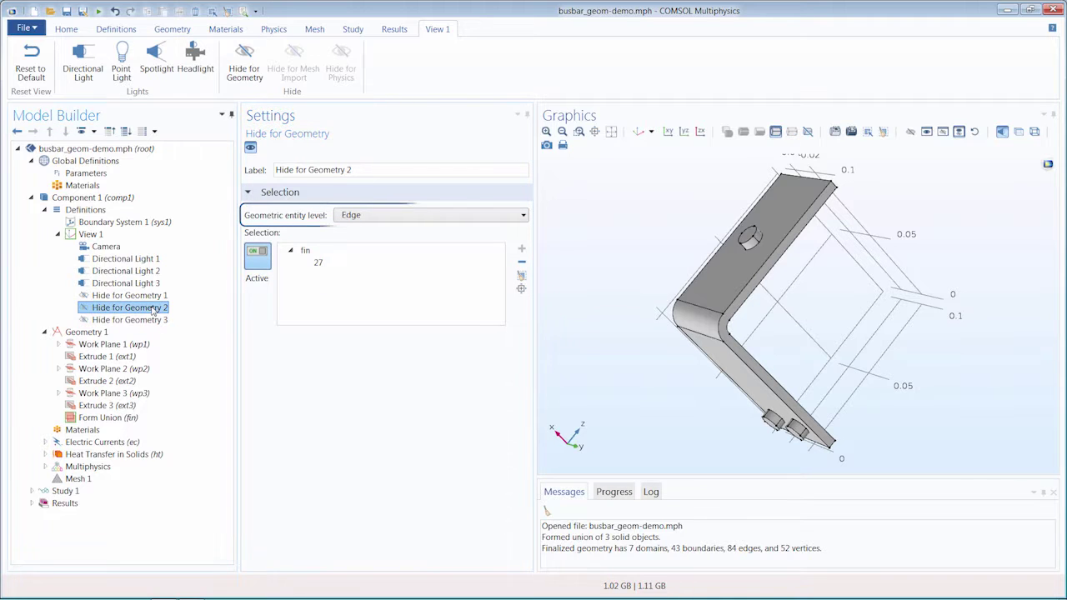
left_click(638, 132)
Remove boundary 2 from Hide for Geometry 1's hidden boundaries.
left_click(166, 296)
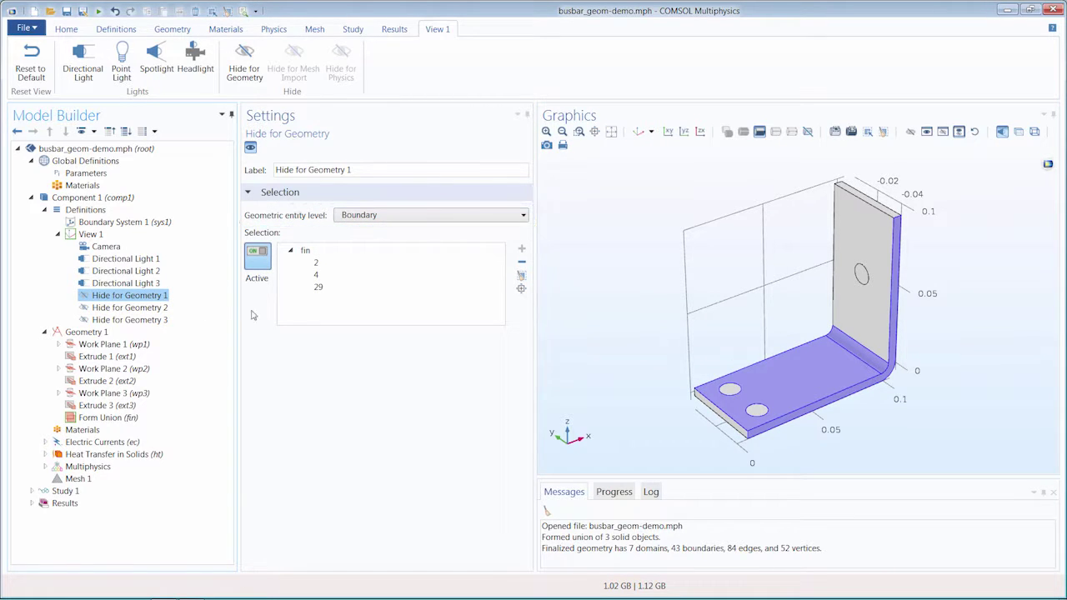
left_click(316, 263)
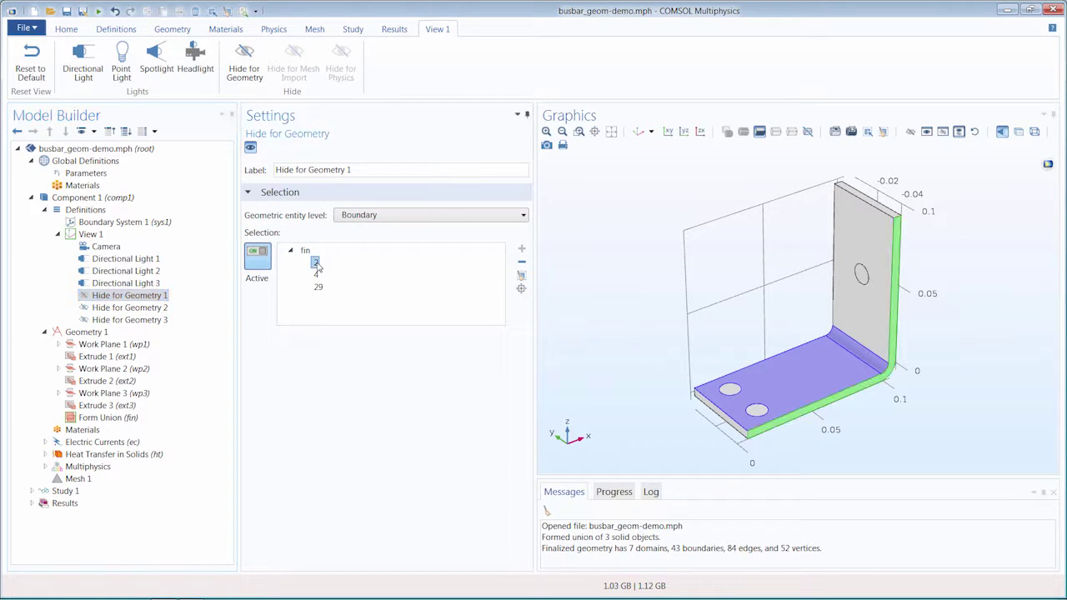
left_click(520, 264)
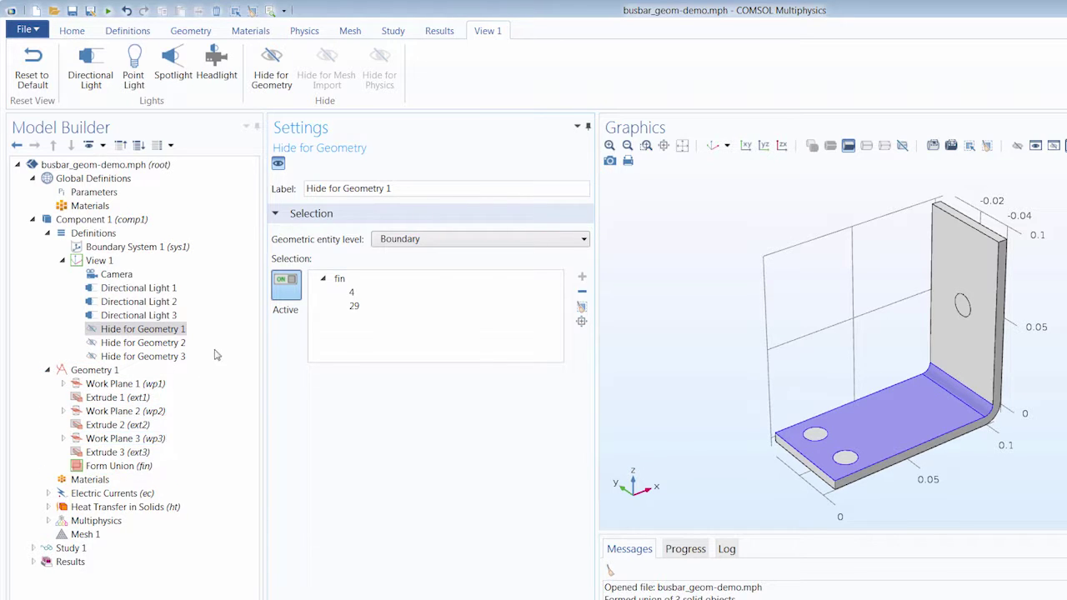
left_click(170, 343)
left_click(173, 357)
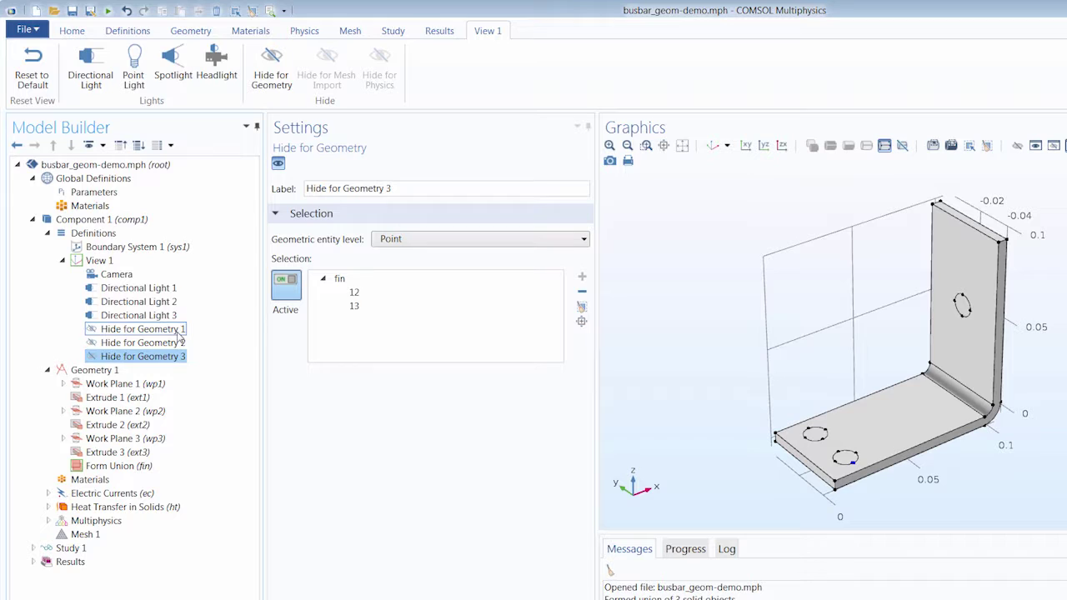
left_click(179, 330)
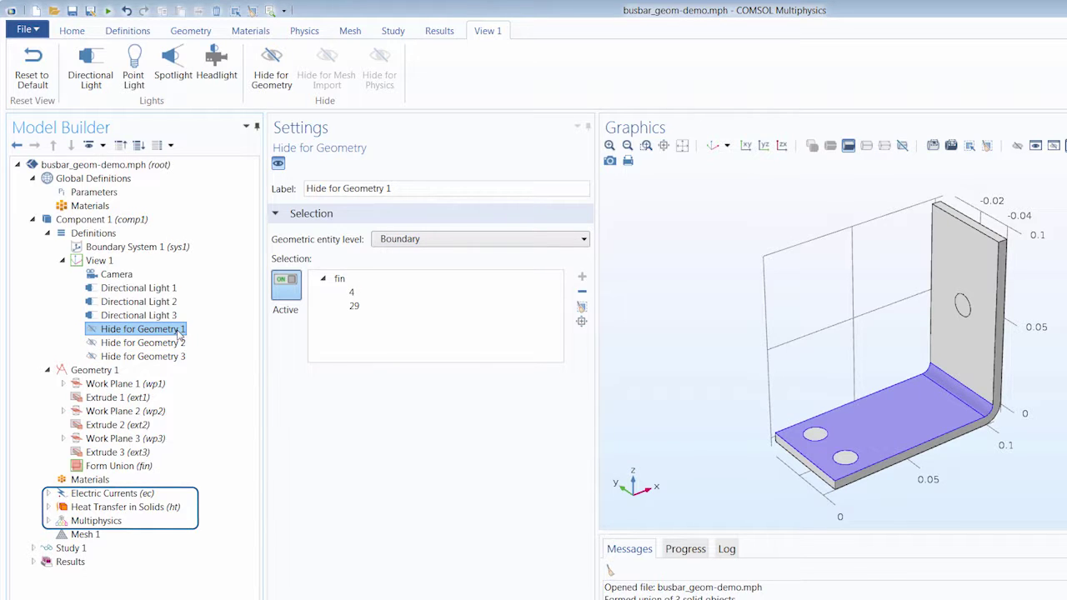